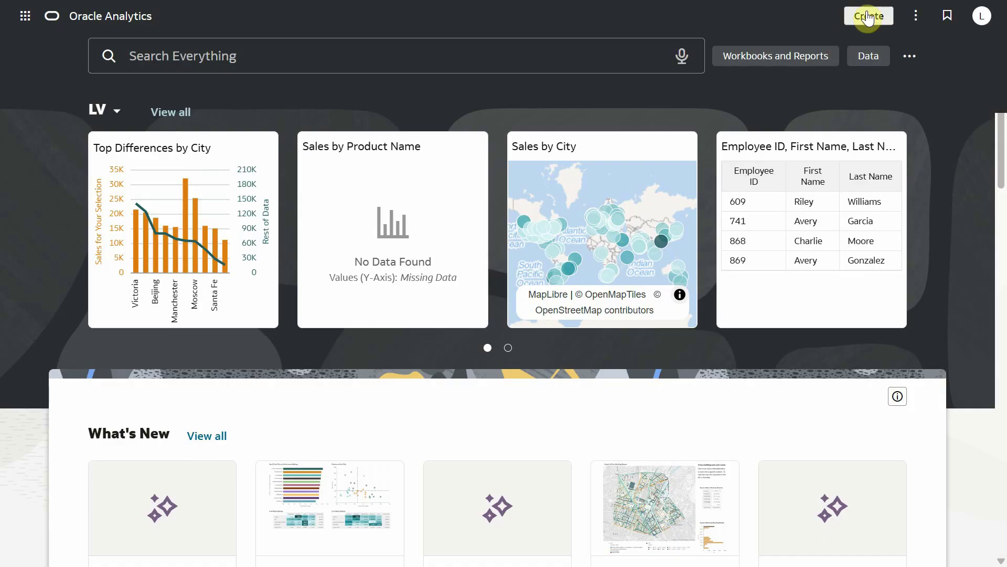
Step: Create a new AI agent using the Workforce details dataset
left_click(868, 17)
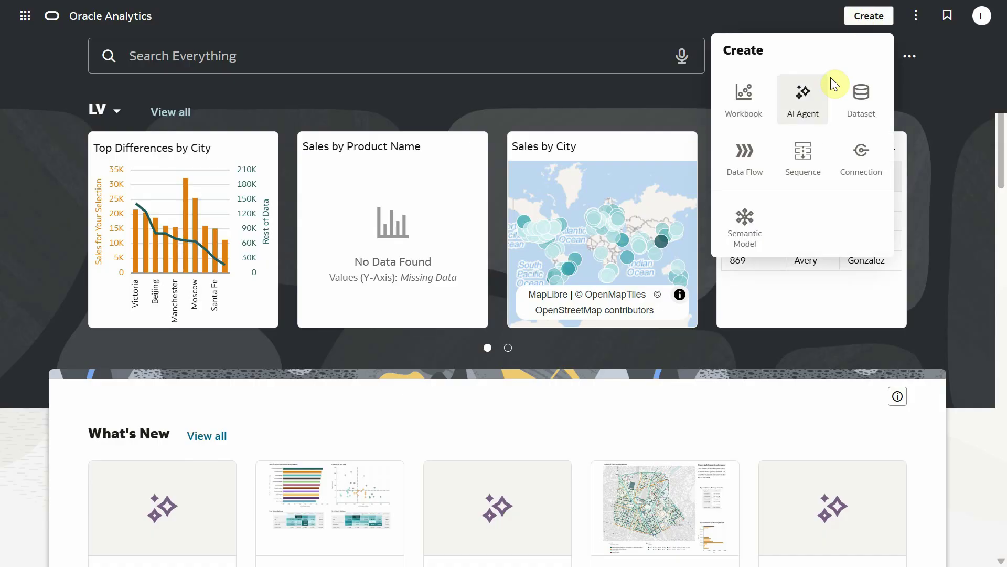
left_click(807, 114)
left_click(571, 101)
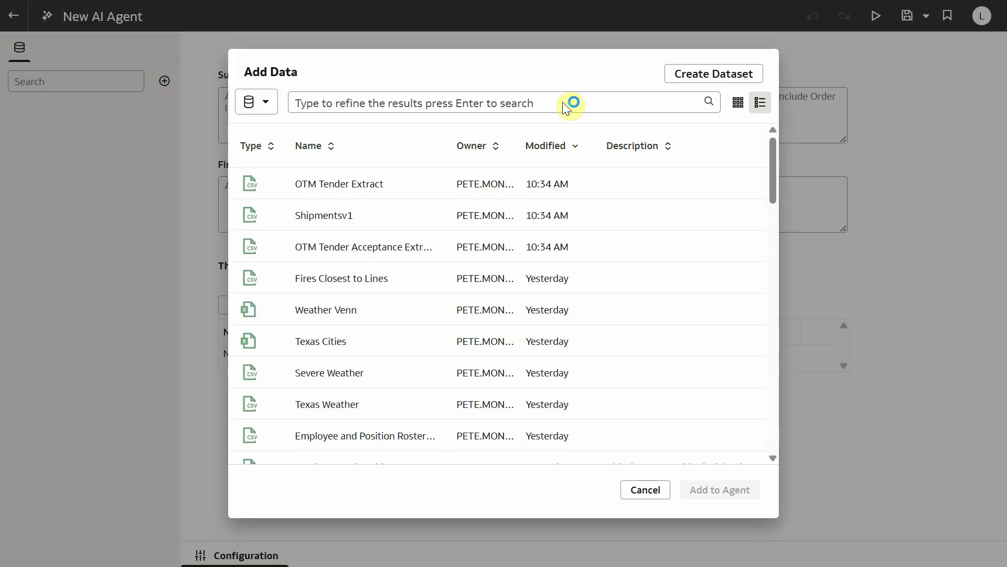
type("workfor")
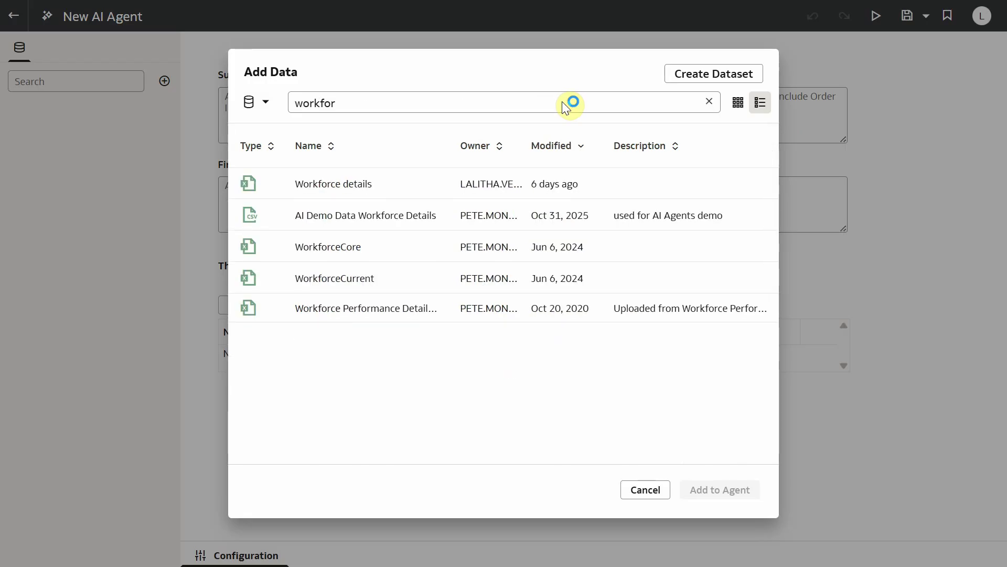
double_click(325, 184)
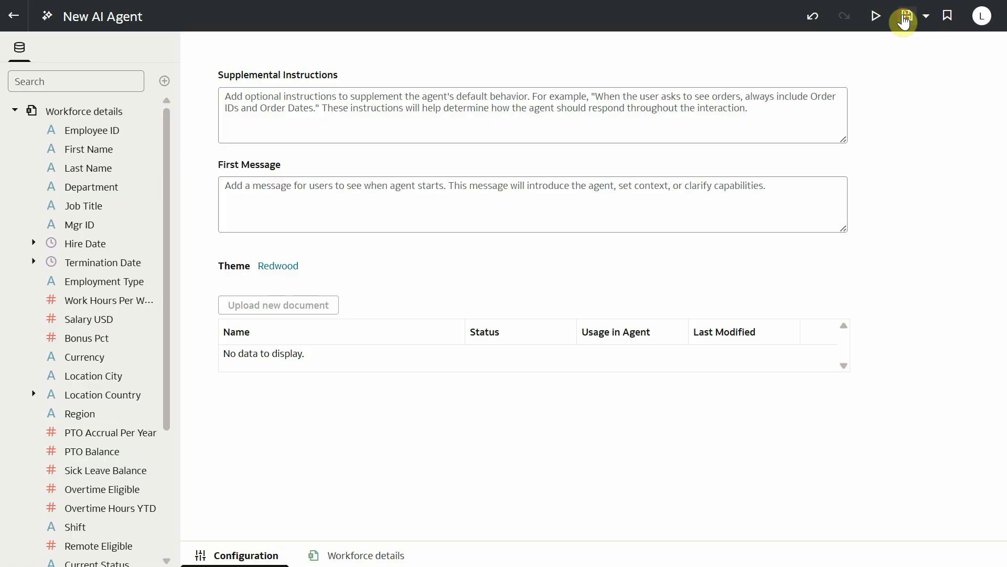
Step: Save the new agent under the name 'HR Agent'
left_click(905, 21)
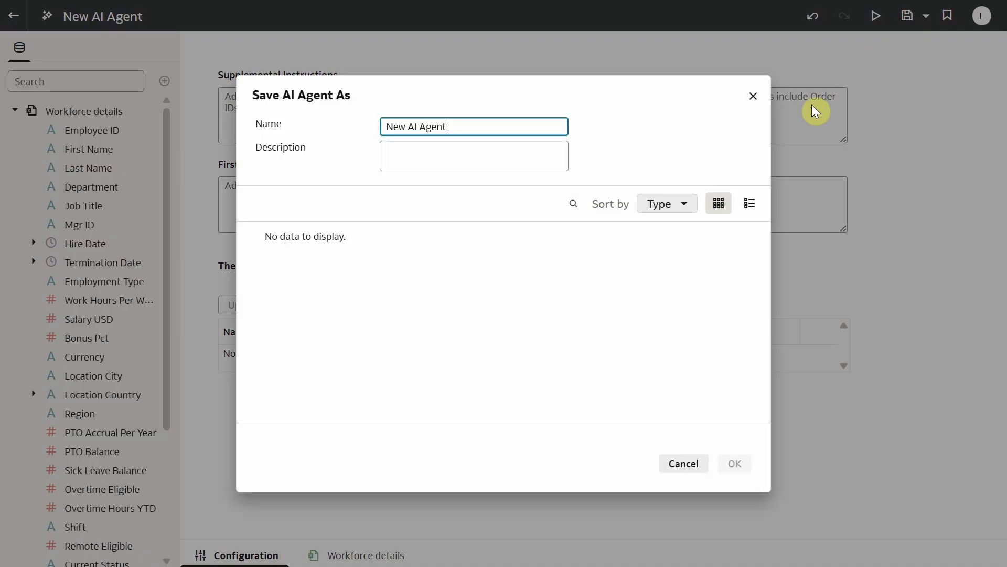
triple_click(384, 126)
type("HR Agent")
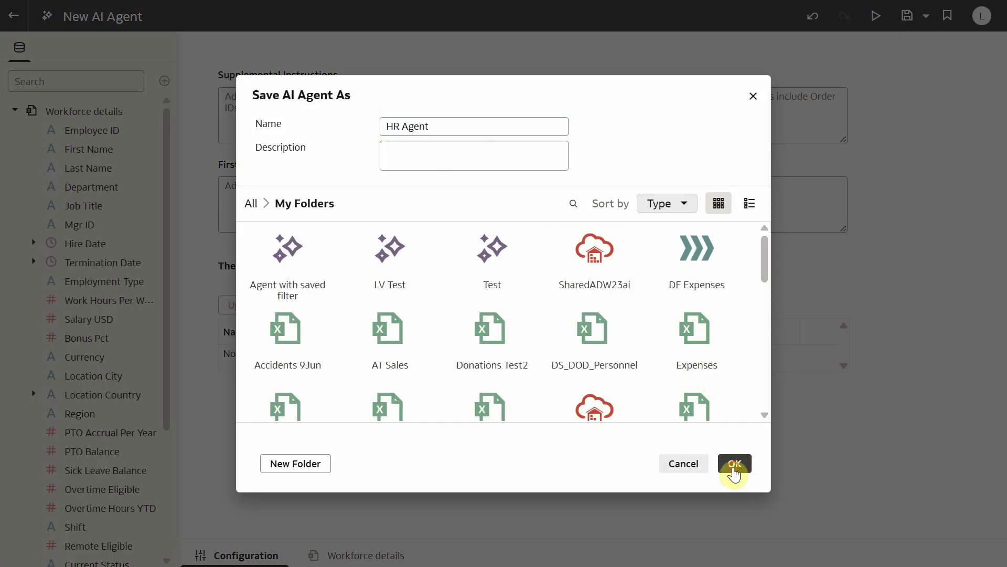
left_click(734, 464)
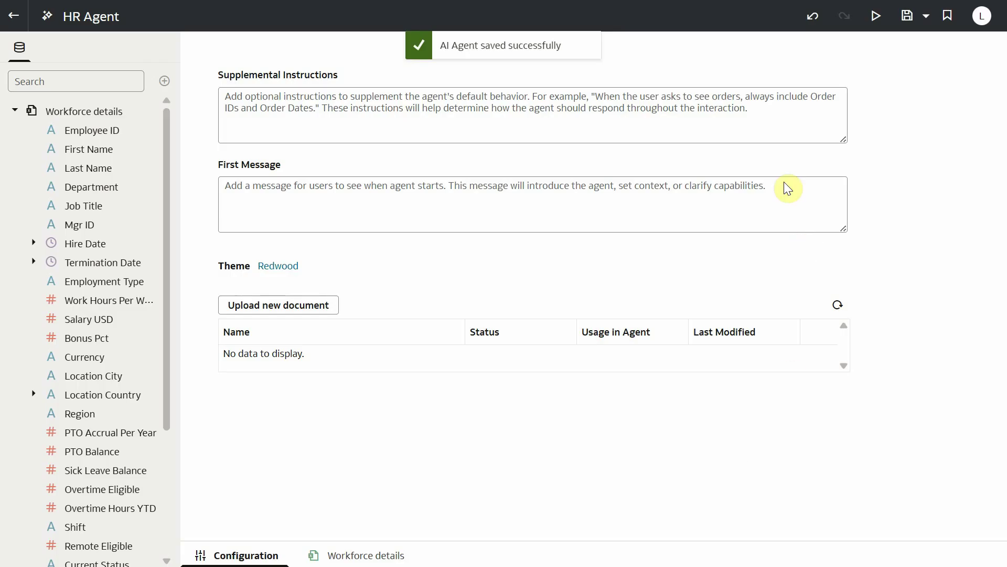
Step: Paste HR assistant instructions favouring tables and top-5 rankings, and add a Workforce Details greeting
left_click(789, 137)
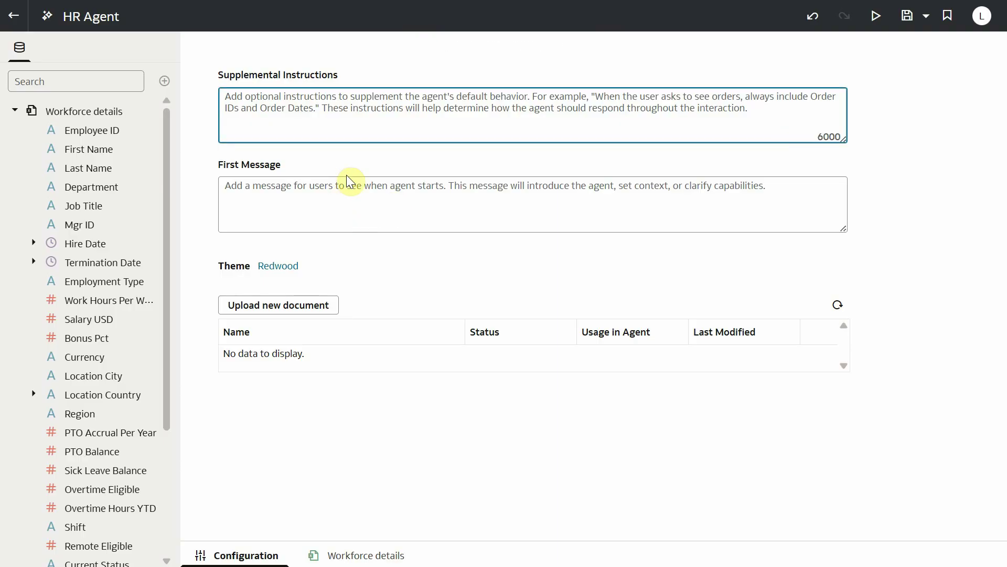
key("ctrl+v")
left_click_drag(839, 141, 851, 228)
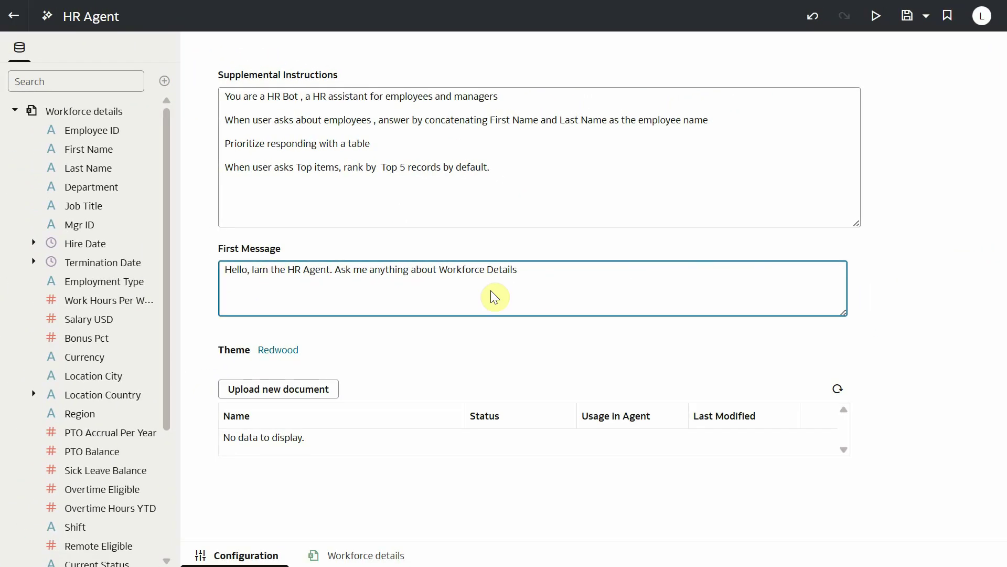
left_click(547, 344)
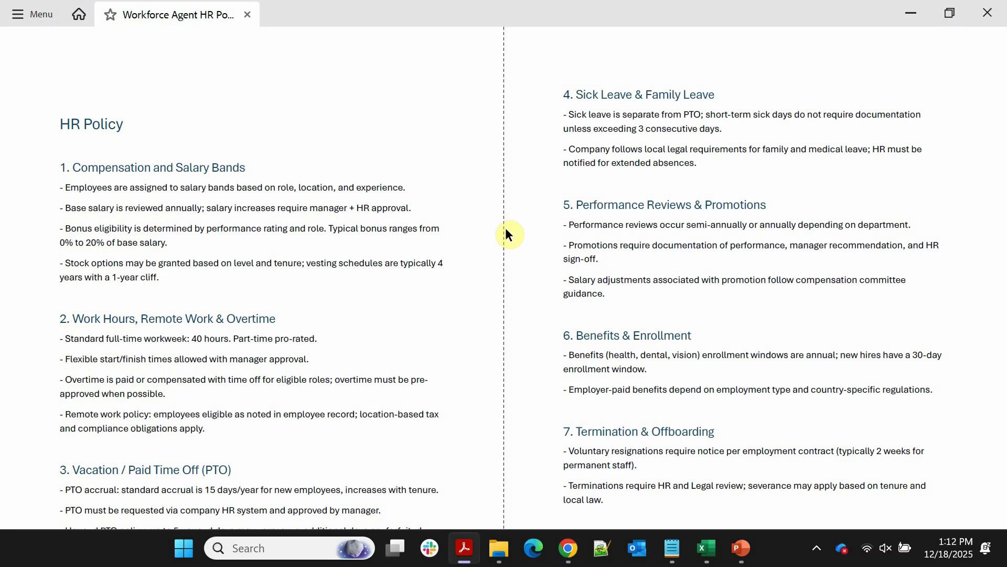
scroll(477, 232, "down", 4)
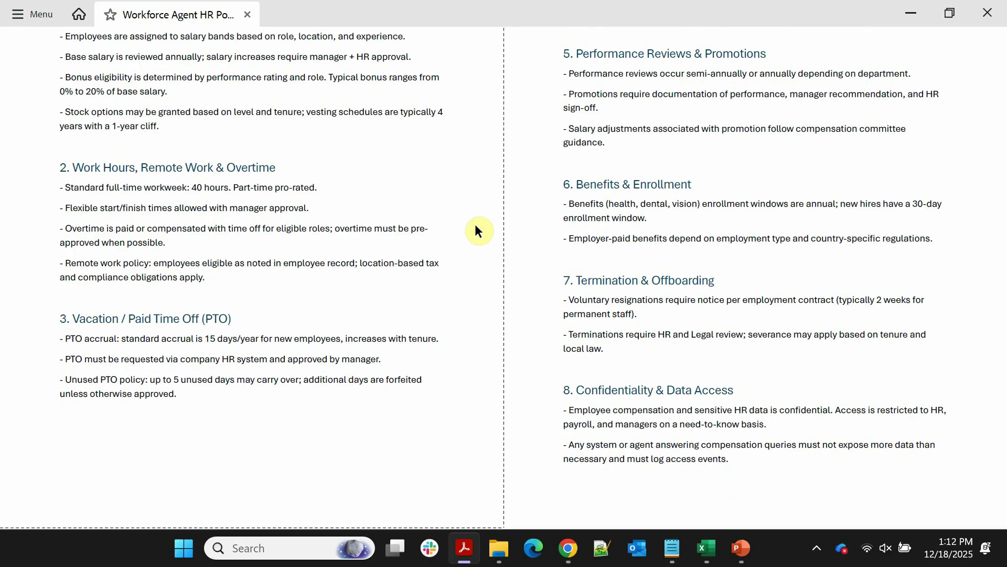
scroll(475, 225, "down", 8)
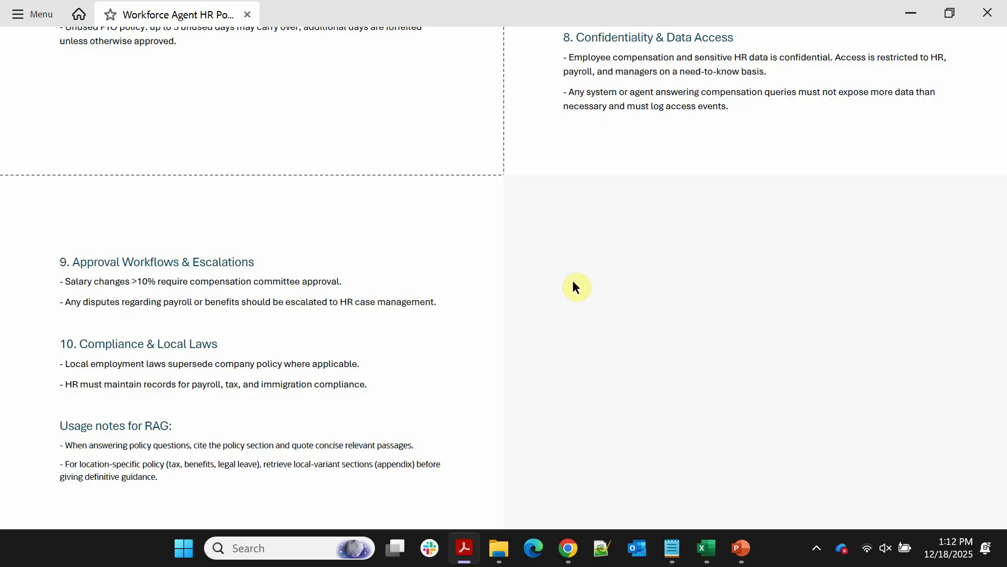
Step: Upload Workforce Agent HR Policy.pdf as document knowledge and refresh until it shows Ready
key("alt+Tab")
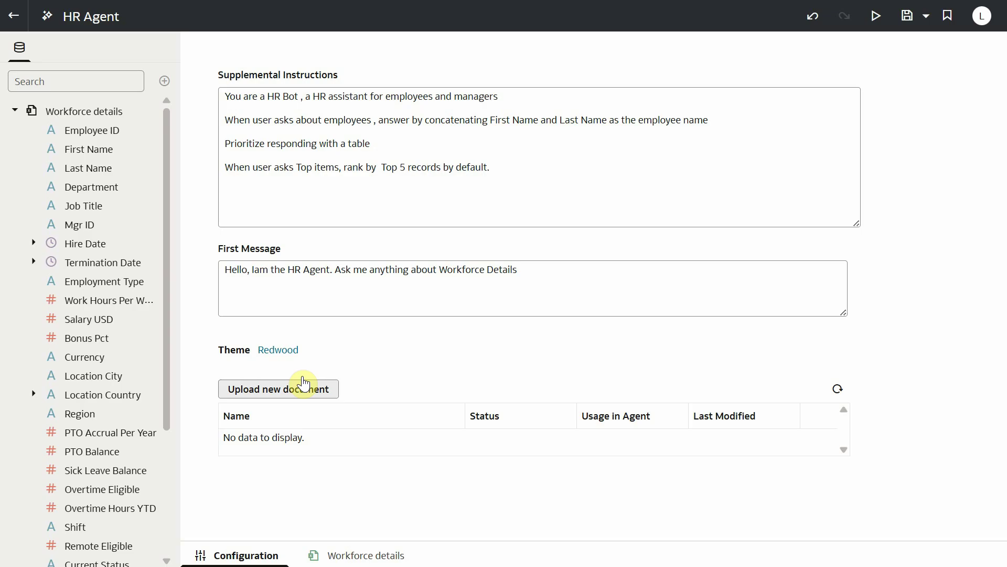
left_click(304, 384)
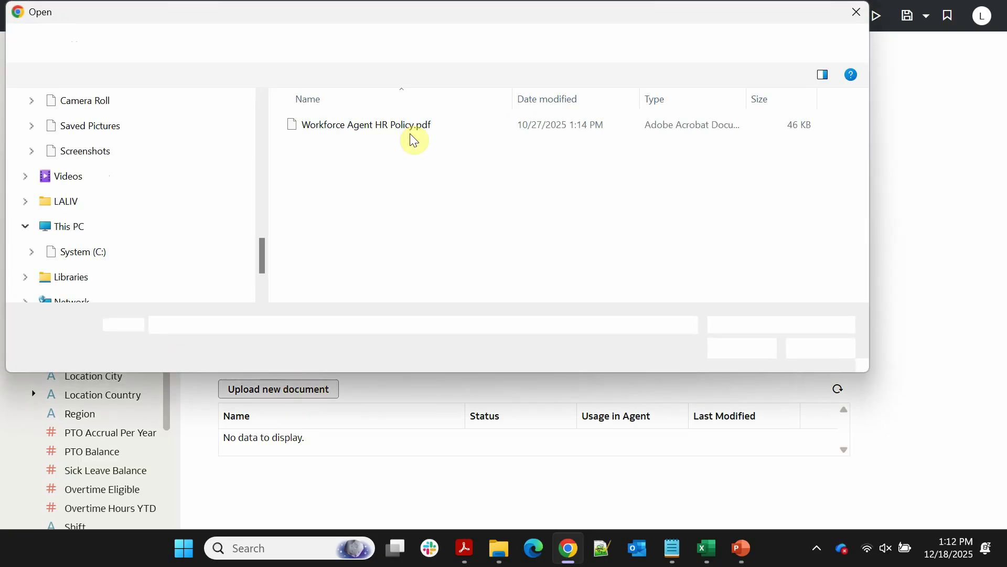
left_click(409, 131)
double_click(408, 131)
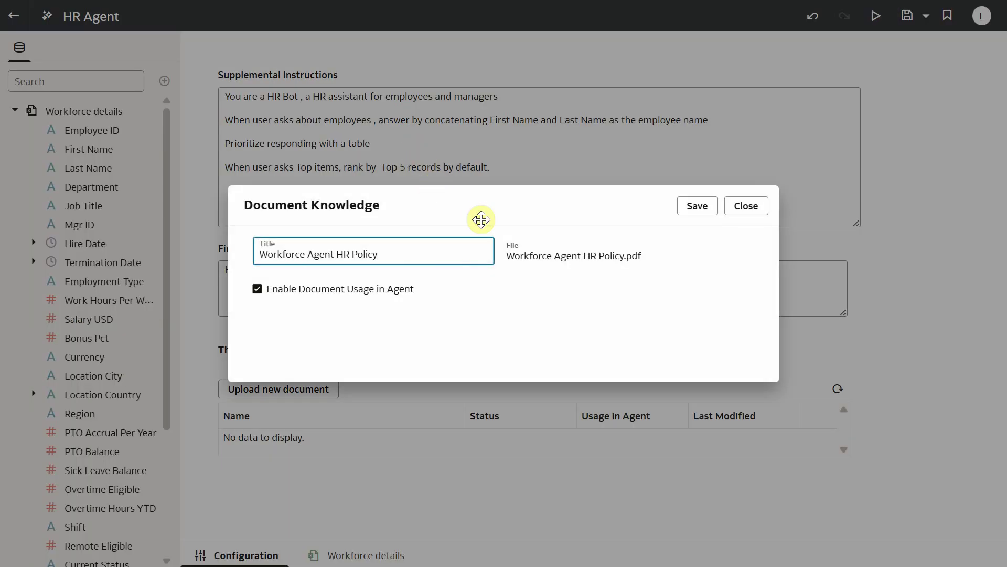
left_click(689, 206)
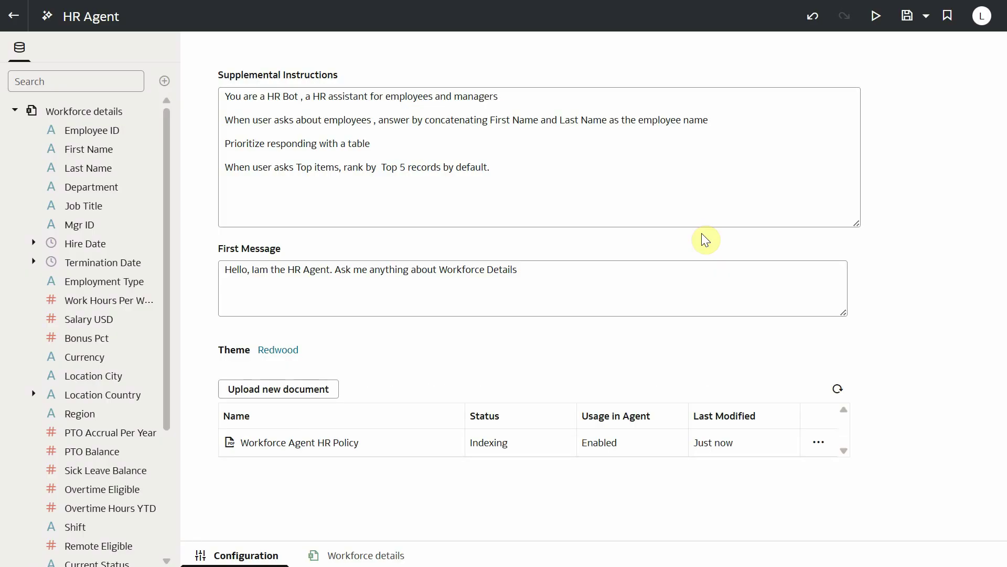
left_click(838, 389)
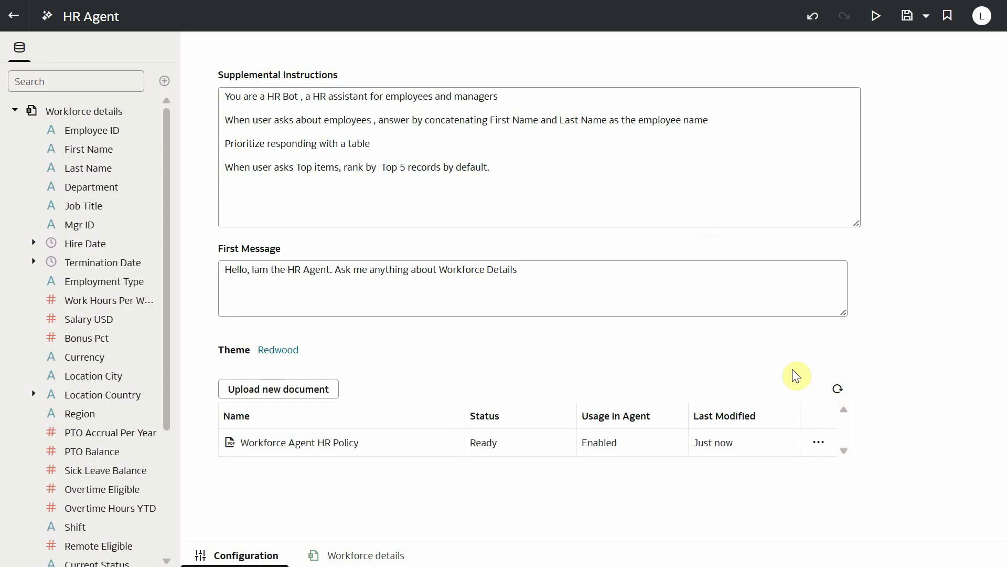
Step: Save HR Agent and ask its preview which finance employees got raises over 15%
left_click(907, 16)
left_click(875, 21)
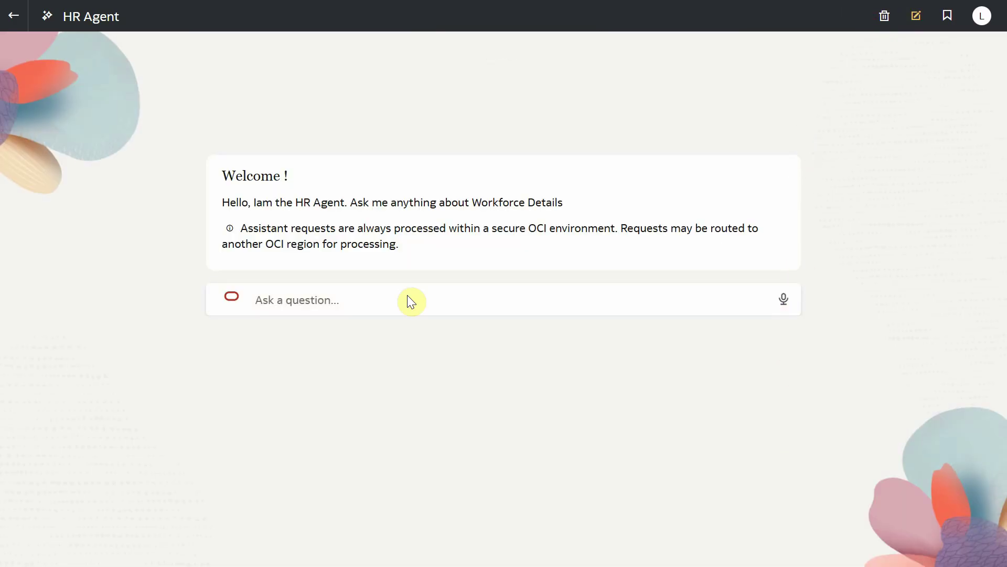
left_click(414, 303)
type("List employees in finance that have a percentage raise over 15%")
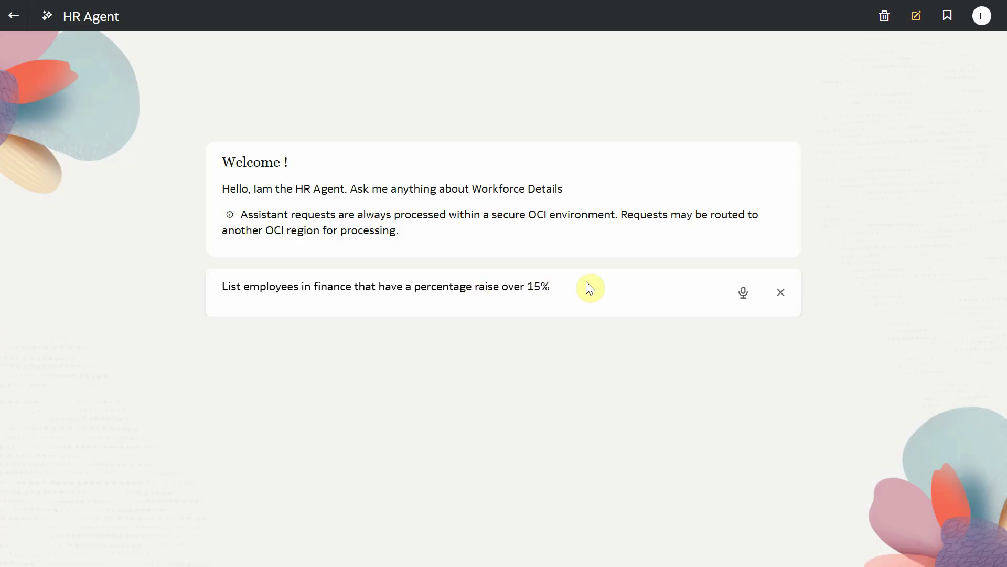
key("Return")
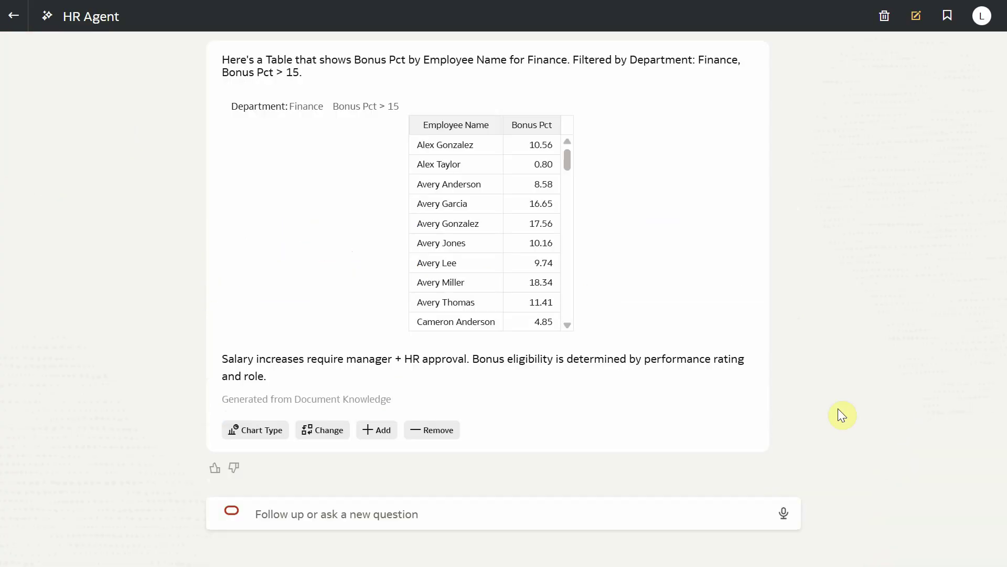
scroll(883, 367, "up", 3)
scroll(883, 366, "down", 1)
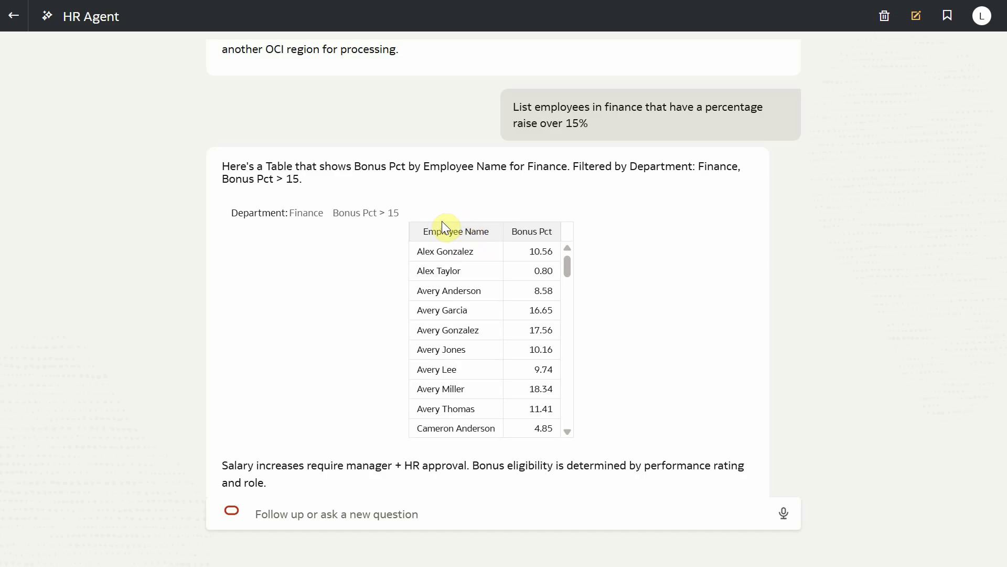
scroll(883, 339, "down", 2)
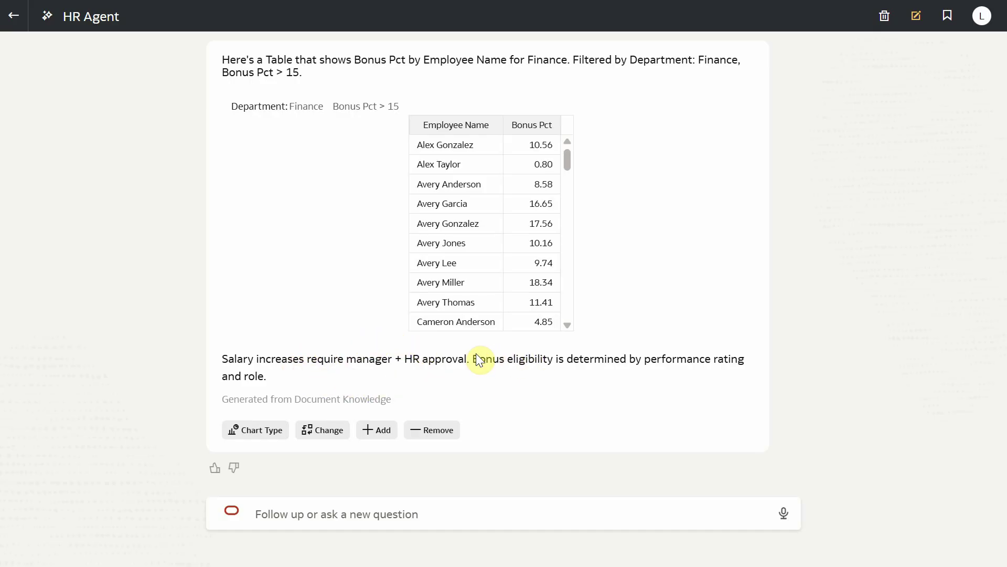
Step: Ask a follow-up for the five longest-tenured US employees by earliest hire date
left_click(345, 504)
type("Who are the top longest-tenured employees in the US?")
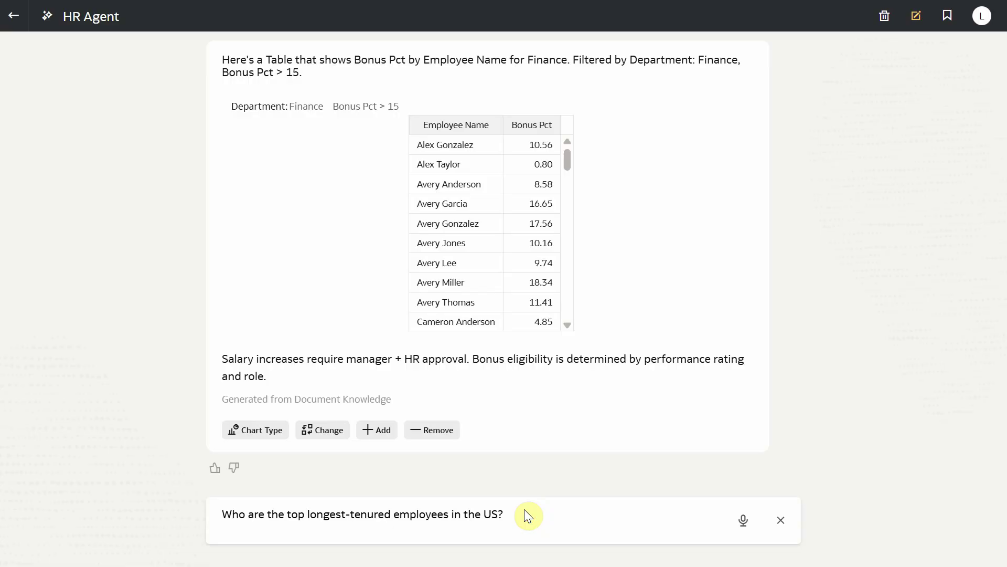
key("Return")
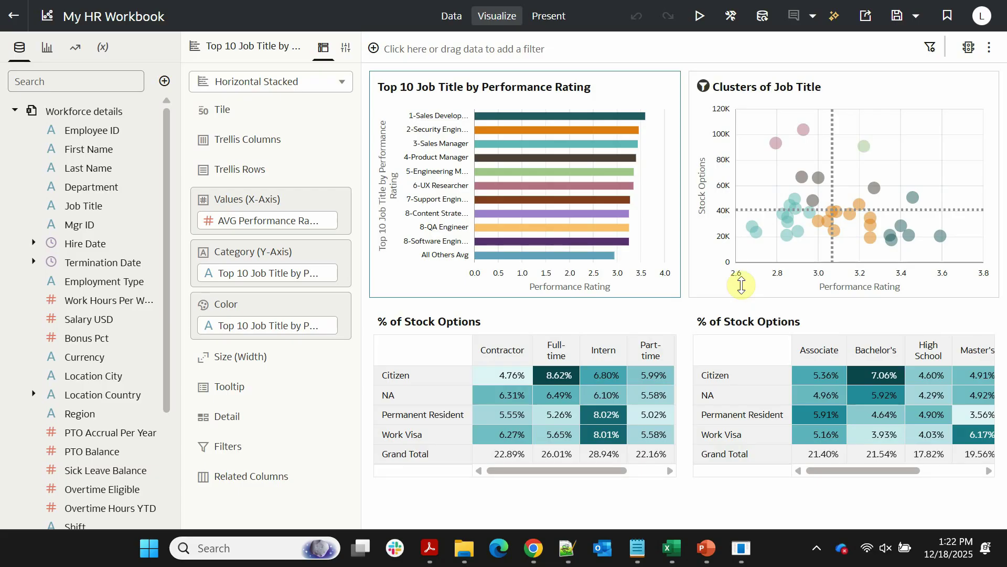
Step: Open the Assistant panel in My HR Workbook and select HR Agent as its AI agent
left_click(837, 19)
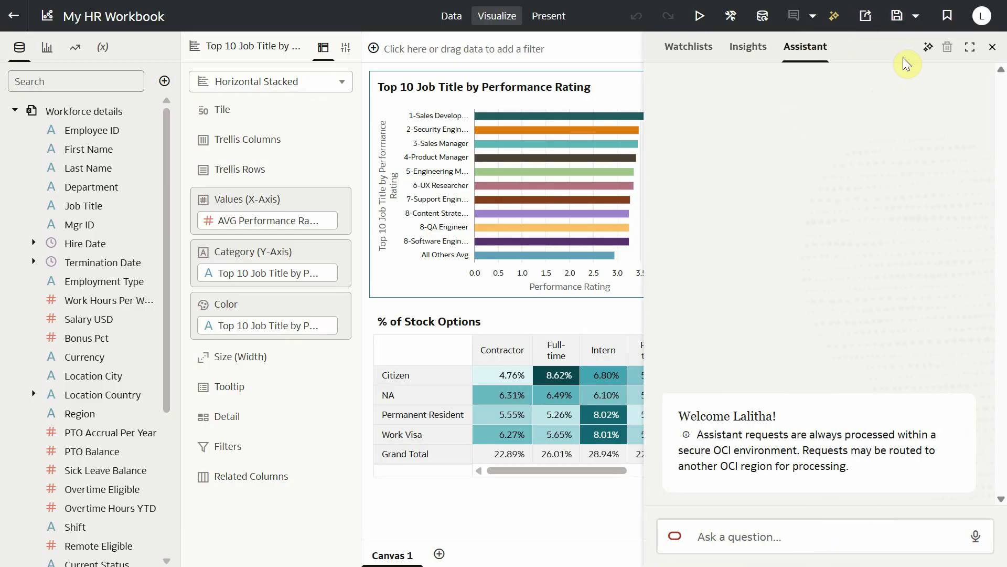
left_click(928, 49)
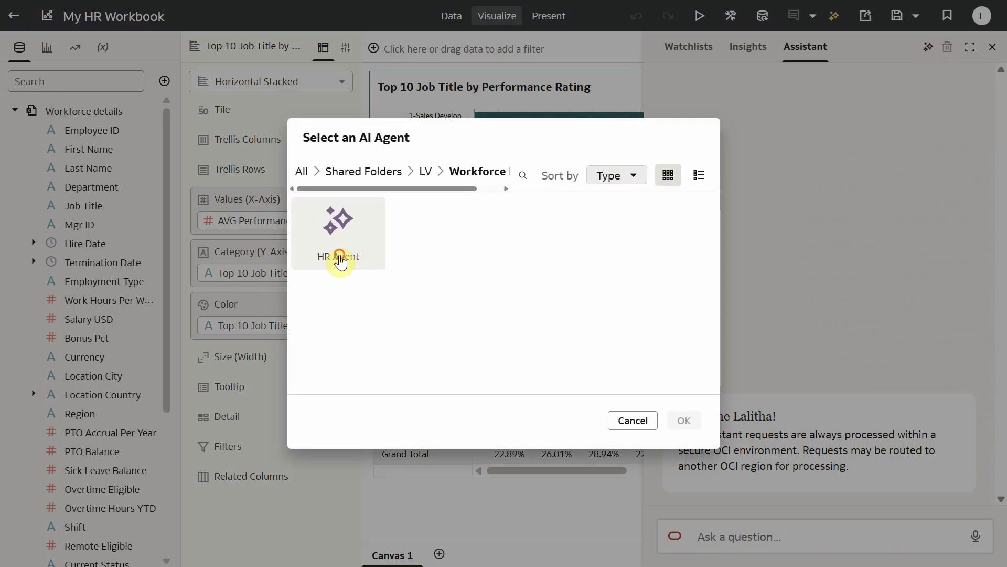
left_click(339, 261)
left_click(682, 420)
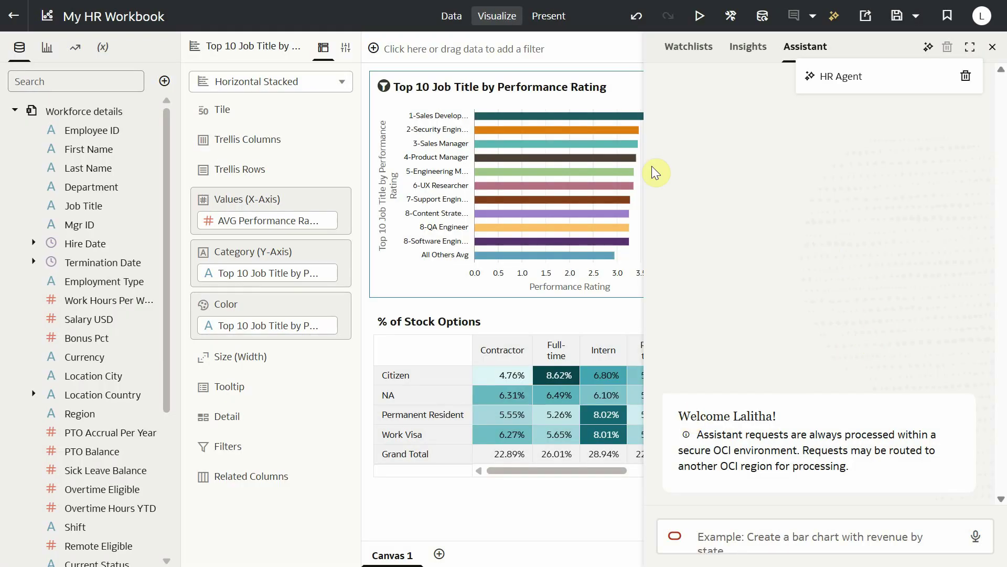
Step: Show the Present settings down to the Insights Panel and Workbook Assistant options
left_click(550, 17)
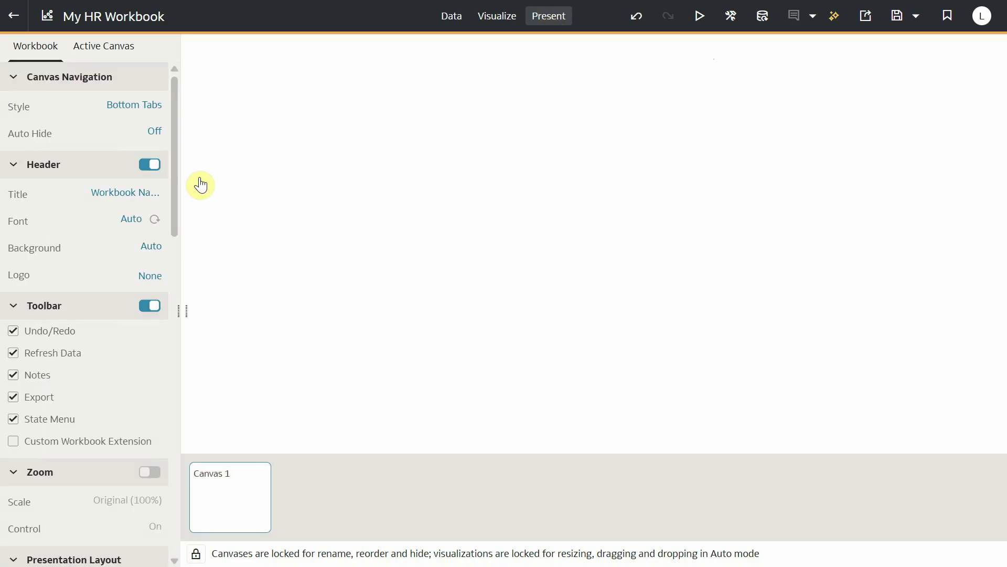
left_click_drag(172, 166, 164, 564)
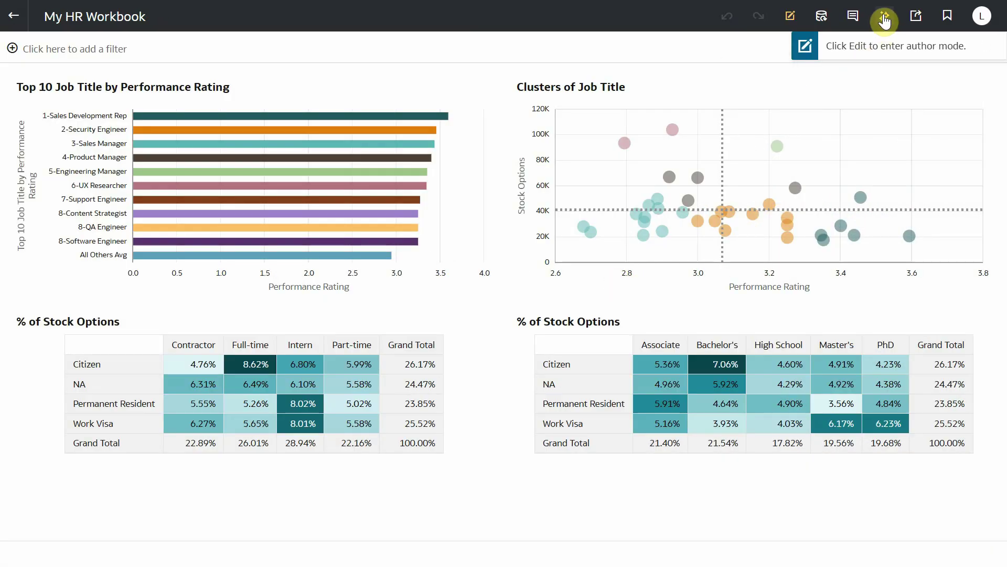
Step: In view mode, ask which department employees need committee raise approval and thumbs-up the bar chart
left_click(884, 20)
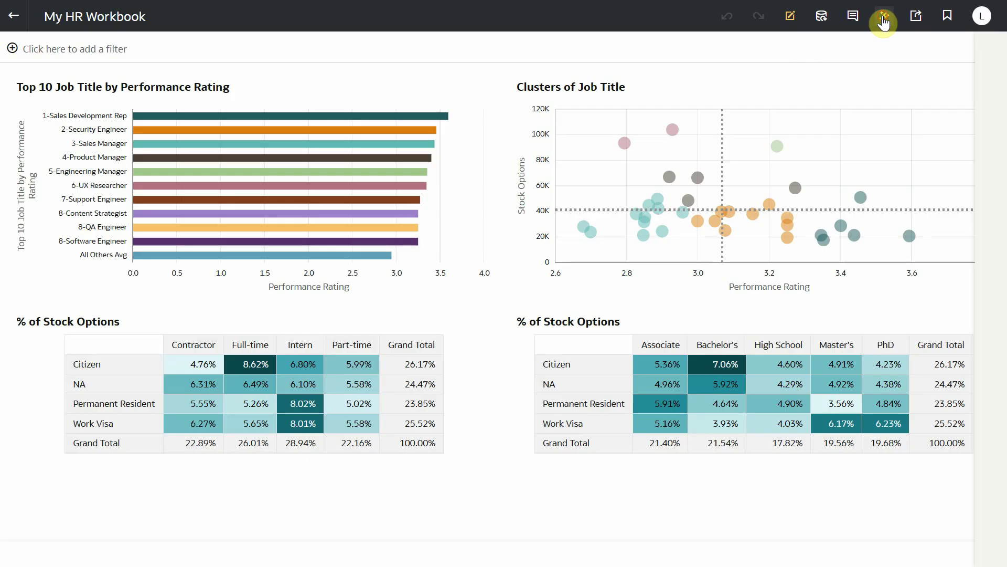
left_click(754, 527)
type("Show number employees by department that require committee approval for their raise")
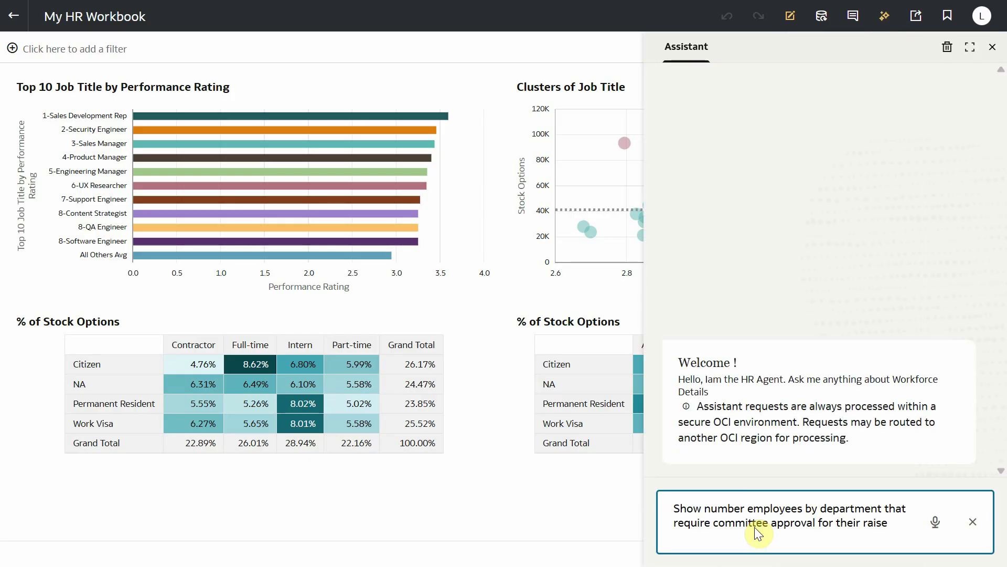
key("Return")
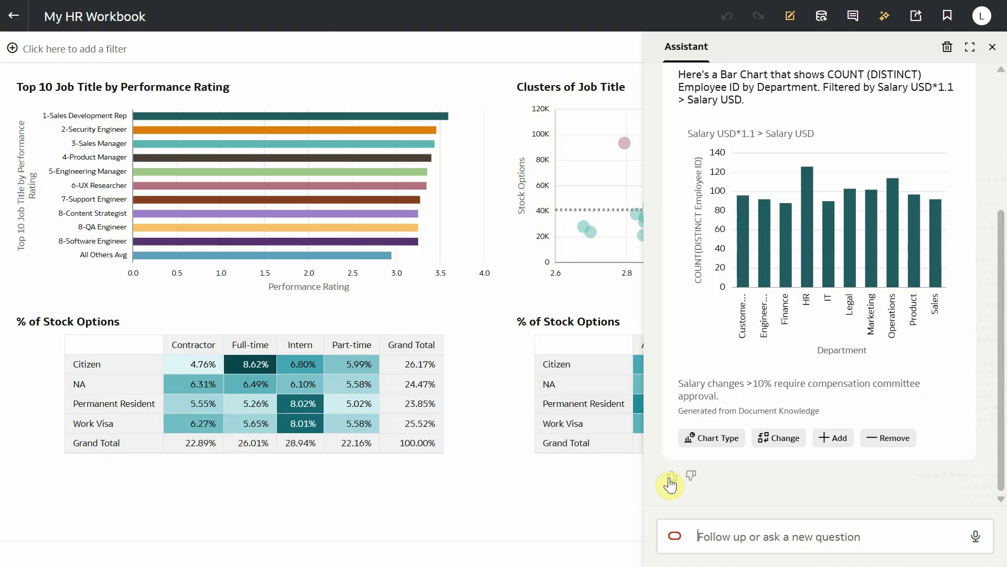
left_click(671, 479)
Step: Switch to Edit mode and ask the assistant which finance employees have raises over 15%
left_click(790, 15)
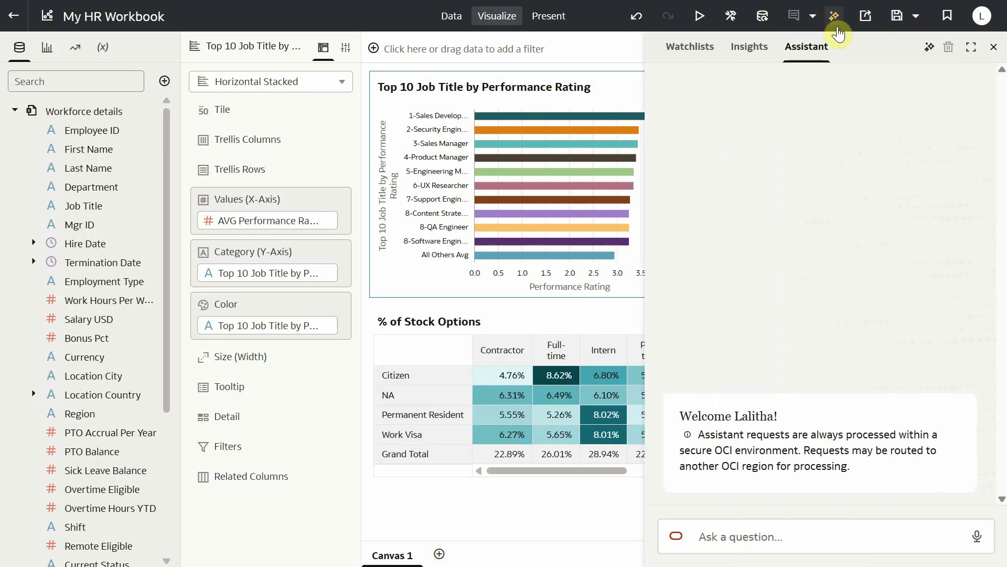
left_click(758, 537)
type("List employees in finance that have a percentage raise over 15%")
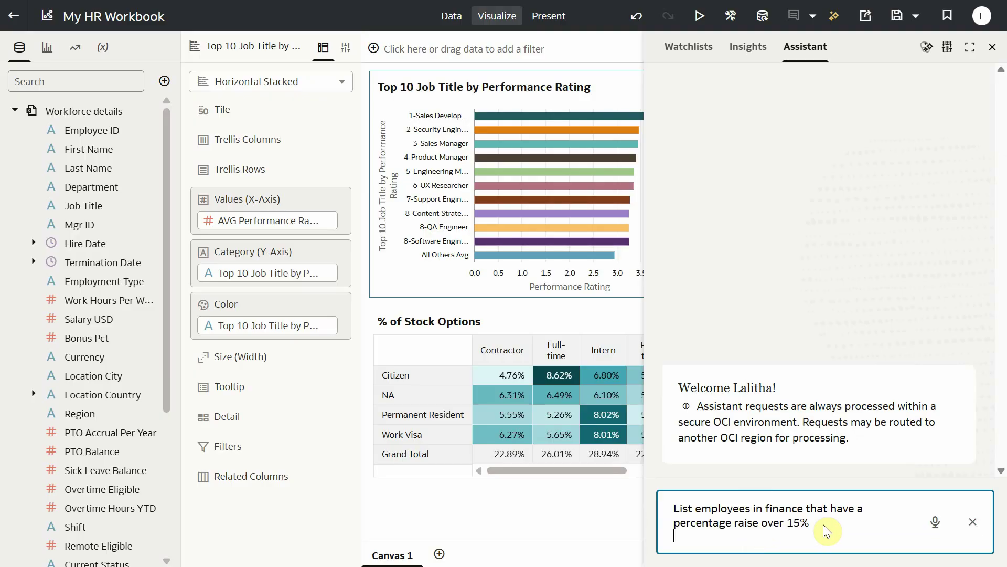
key("Return")
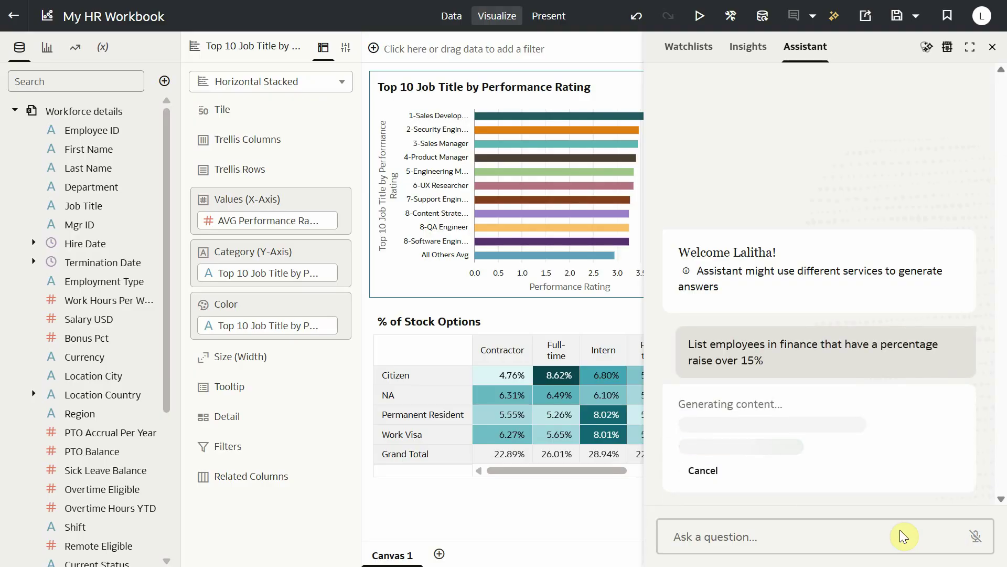